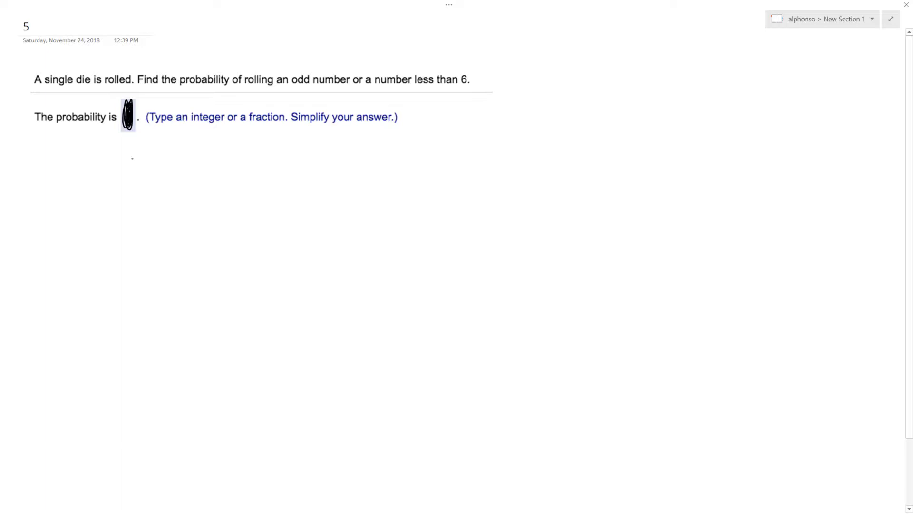
Handwrite the outcomes 1, 2, 3, 4, 5 under the question, undoing the extra 6
{"action": "mouse_move", "coordinate": [74, 151]}
{"action": "left_mouse_down"}
{"action": "mouse_move", "coordinate": [69, 188]}
{"action": "mouse_move", "coordinate": [79, 199]}
{"action": "left_mouse_up"}
{"action": "left_click_drag", "start_coordinate": [93, 158], "coordinate": [114, 200]}
{"action": "left_click_drag", "start_coordinate": [139, 152], "coordinate": [154, 209]}
{"action": "mouse_move", "coordinate": [180, 153]}
{"action": "left_mouse_down"}
{"action": "mouse_move", "coordinate": [195, 168]}
{"action": "mouse_move", "coordinate": [196, 207]}
{"action": "left_mouse_up"}
{"action": "mouse_move", "coordinate": [237, 152]}
{"action": "left_mouse_down"}
{"action": "mouse_move", "coordinate": [215, 180]}
{"action": "mouse_move", "coordinate": [227, 206]}
{"action": "left_mouse_up"}
{"action": "left_click_drag", "start_coordinate": [267, 150], "coordinate": [256, 180]}
{"action": "key", "text": "ctrl"}
{"action": "key", "text": "ctrl+z"}
{"action": "key", "text": "ctrl+z"}
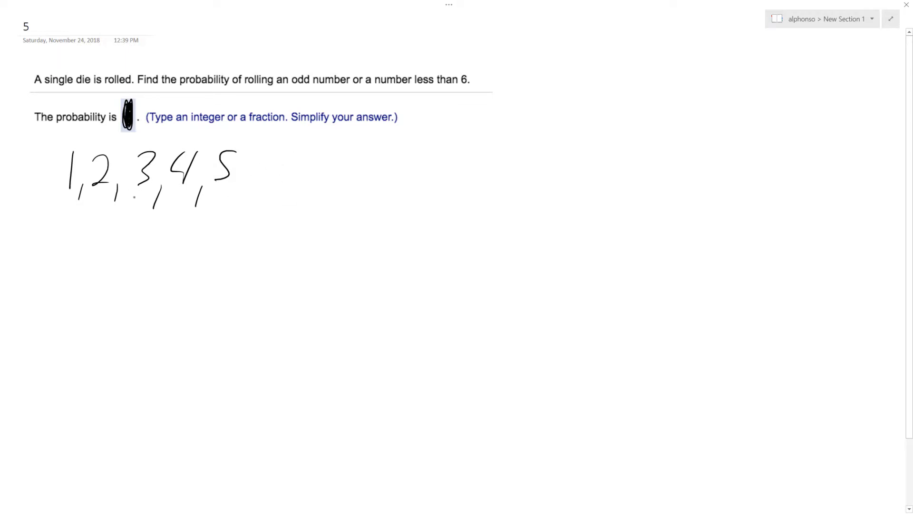
Write 5/6 beside the outcomes, circle 1–5, and erase the scribble hiding the 5/6 answer
{"action": "mouse_move", "coordinate": [378, 143]}
{"action": "left_mouse_down"}
{"action": "mouse_move", "coordinate": [352, 169]}
{"action": "mouse_move", "coordinate": [401, 177]}
{"action": "mouse_move", "coordinate": [350, 205]}
{"action": "left_mouse_up"}
{"action": "mouse_move", "coordinate": [96, 126]}
{"action": "left_mouse_down"}
{"action": "mouse_move", "coordinate": [85, 129]}
{"action": "mouse_move", "coordinate": [245, 175]}
{"action": "mouse_move", "coordinate": [110, 145]}
{"action": "mouse_move", "coordinate": [64, 148]}
{"action": "left_mouse_up"}
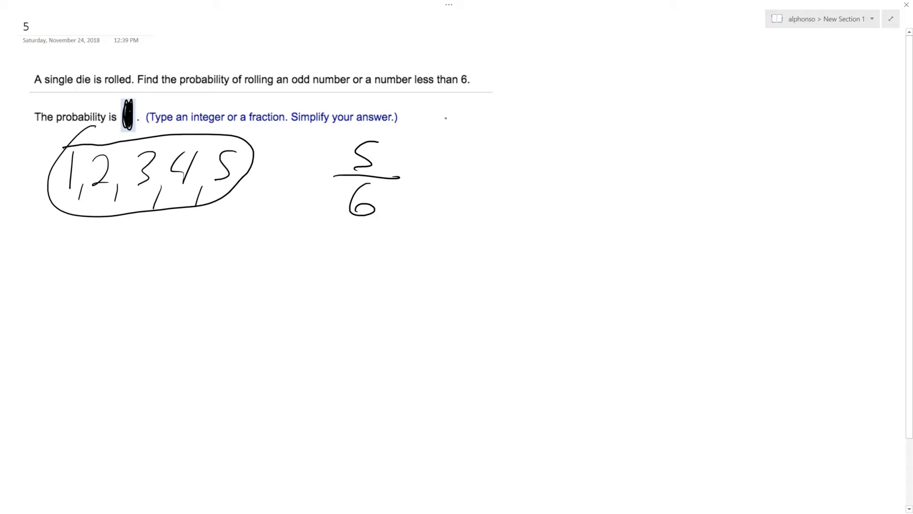
{"action": "left_click", "coordinate": [127, 121]}
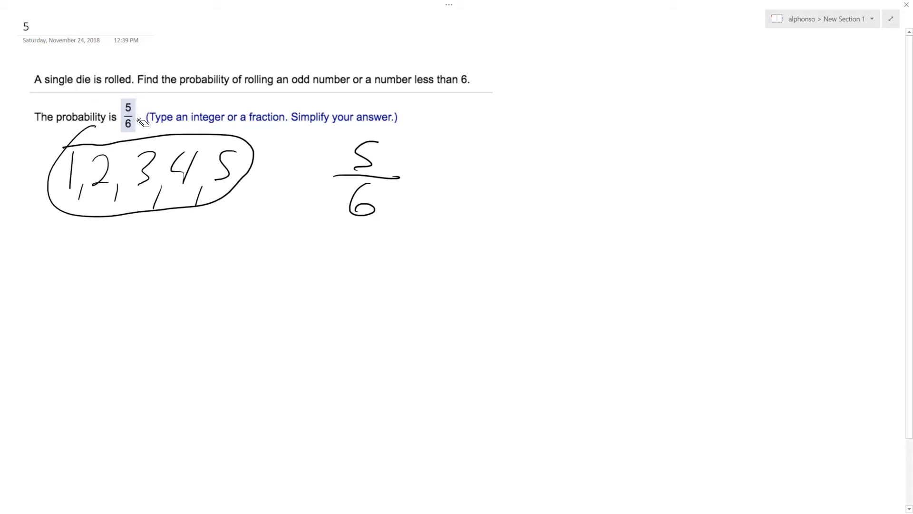